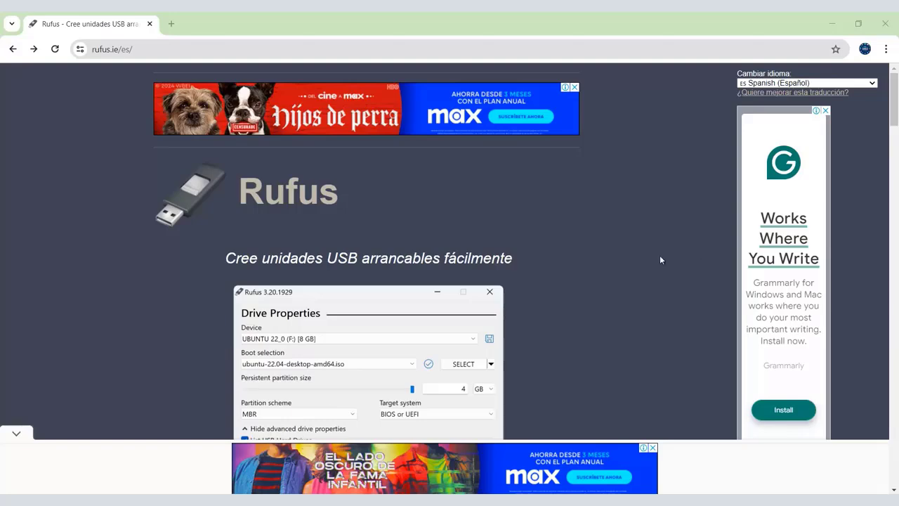
Locate the latest versions in the Rufus download section and check this computer's system type in the Windows device specifications.
scroll(630, 256, down, 15)
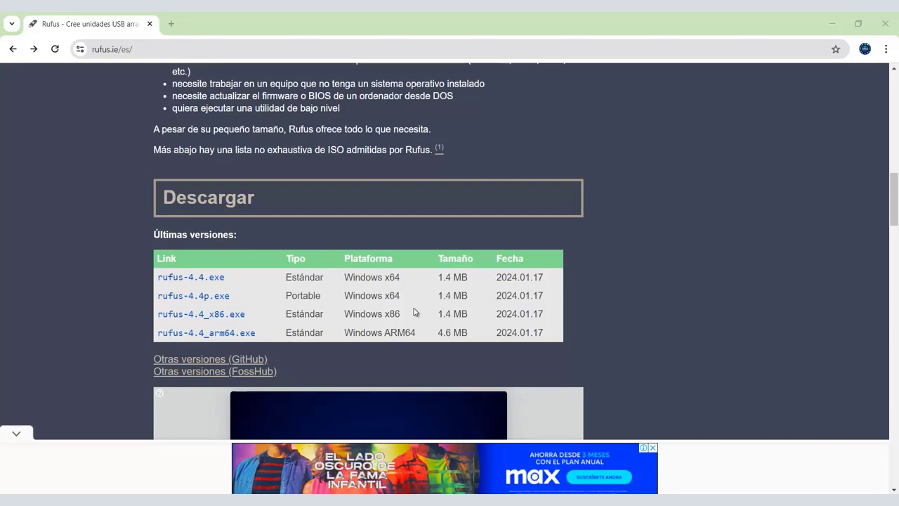
key(super)
text(este)
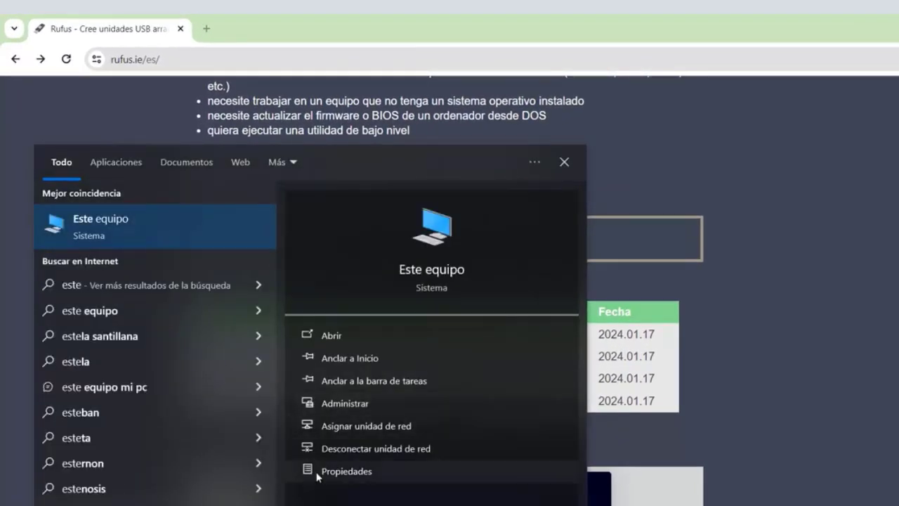
click(351, 475)
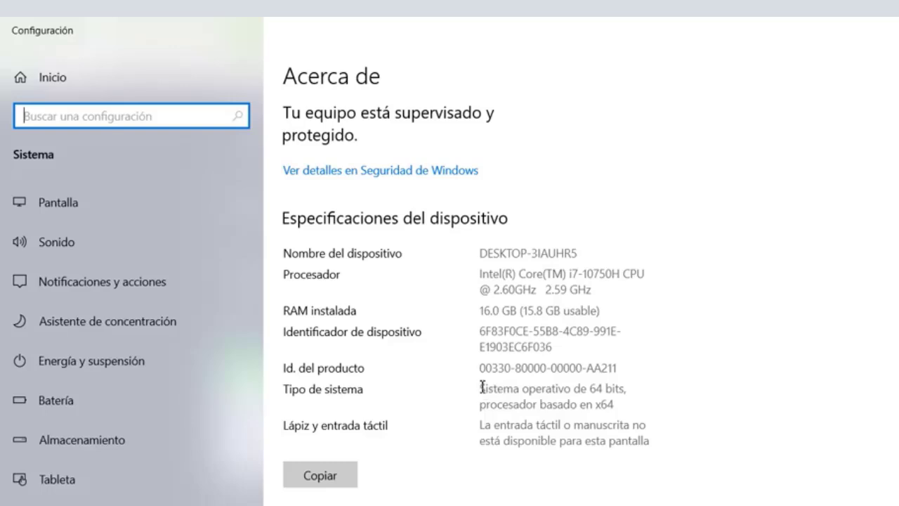
mouse_move(479, 388)
mouse_down()
mouse_move(574, 379)
mouse_move(627, 389)
mouse_up()
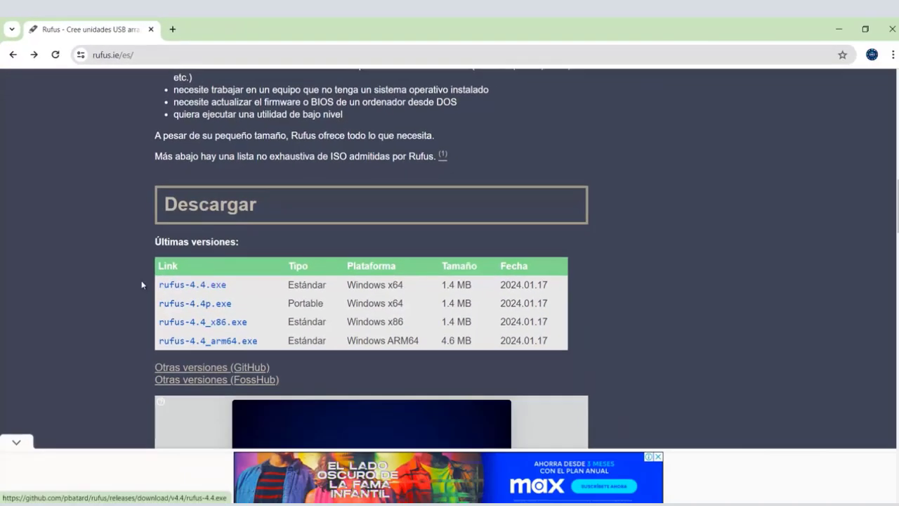
Download the standard Windows x64 build, rufus-4.4.exe, and run it from the Descargas folder.
click(276, 362)
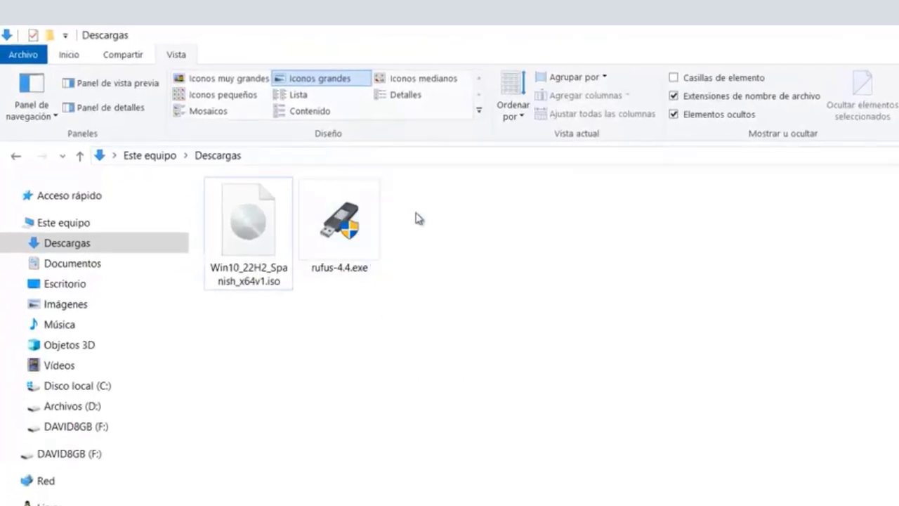
drag(415, 218, 330, 284)
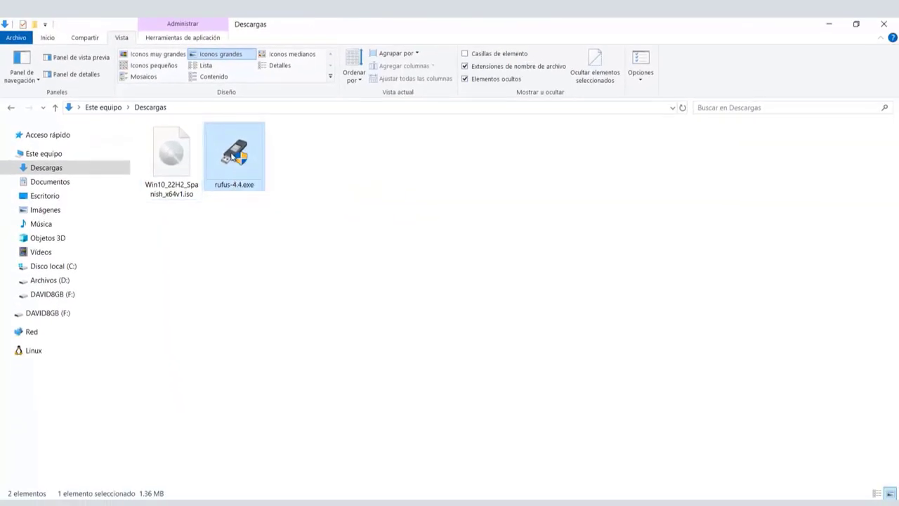
double_click(232, 156)
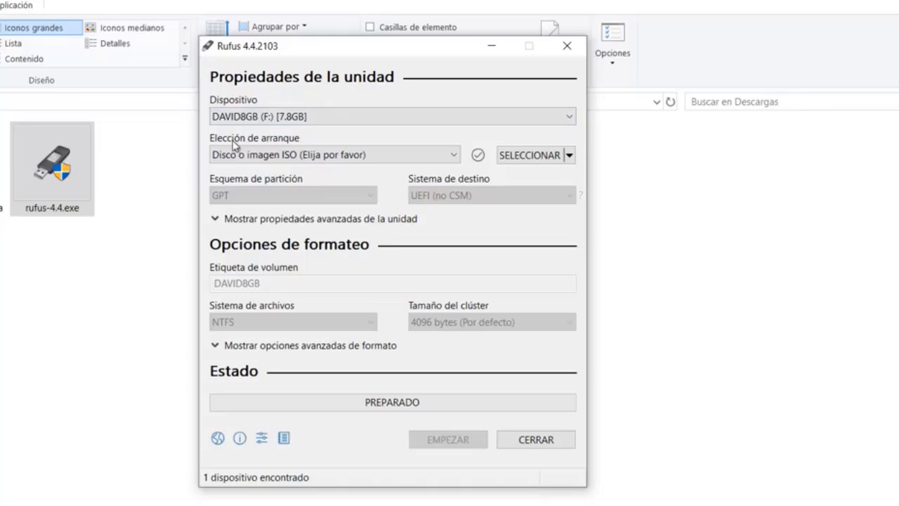
Set the boot selection to a disk or ISO image and load Win10_22H2_Spanish_x64v1.iso from Descargas.
click(285, 155)
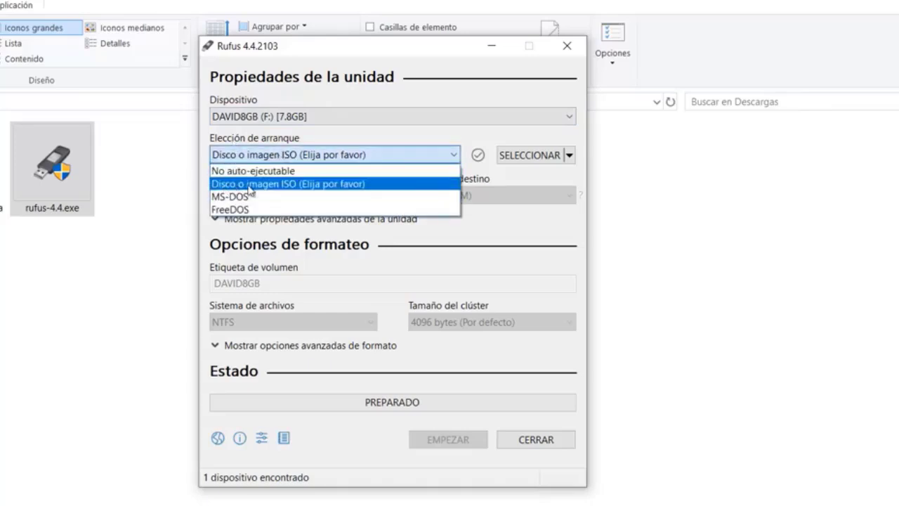
click(325, 186)
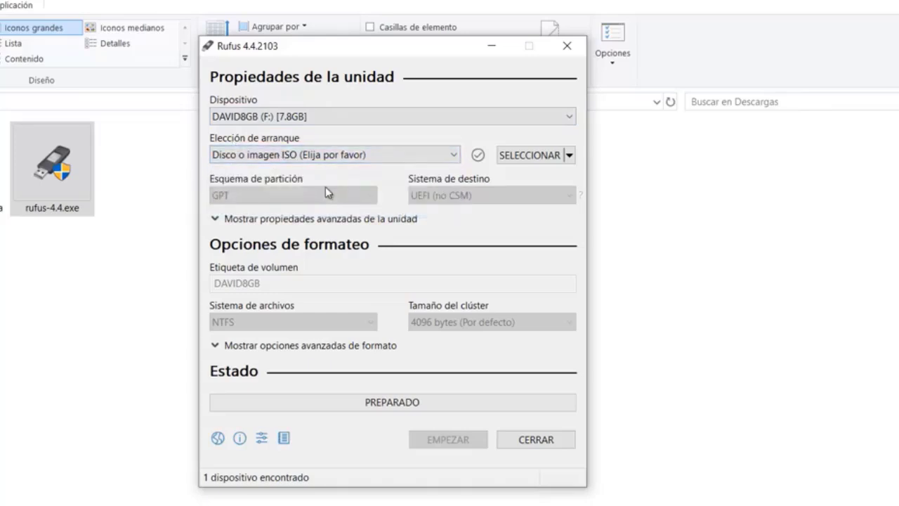
click(530, 155)
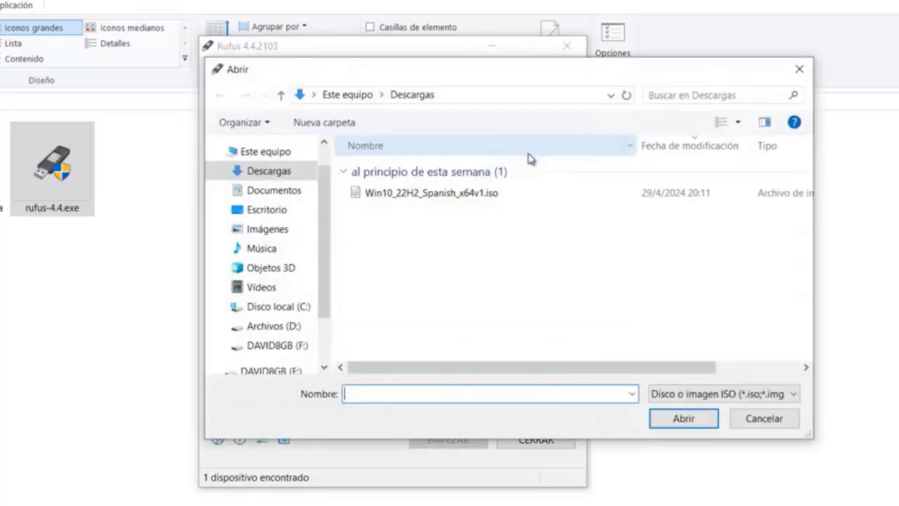
click(453, 194)
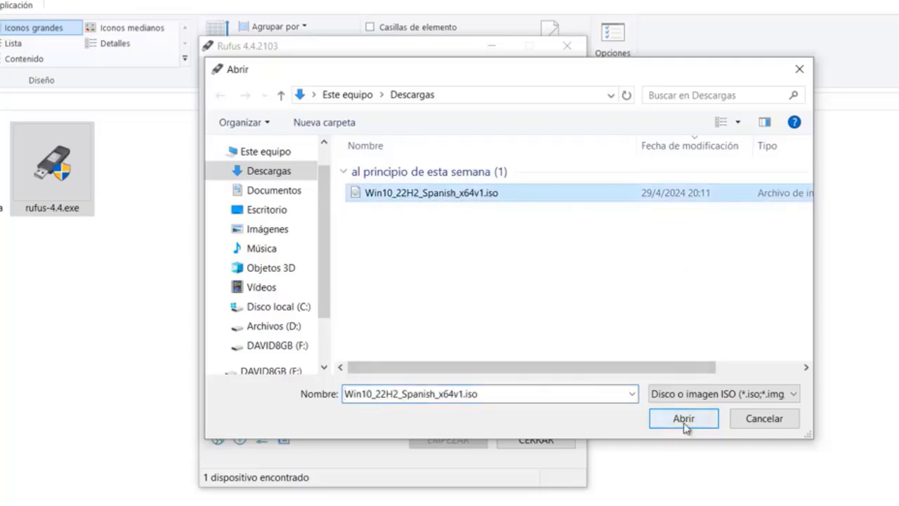
click(703, 420)
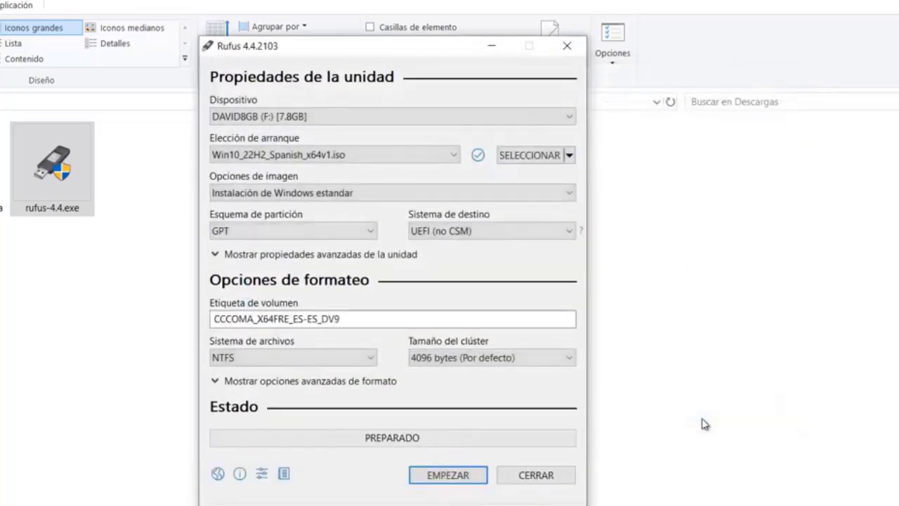
Set the image option to the standard Windows installation (Instalación de Windows estandar).
mouse_move(245, 198)
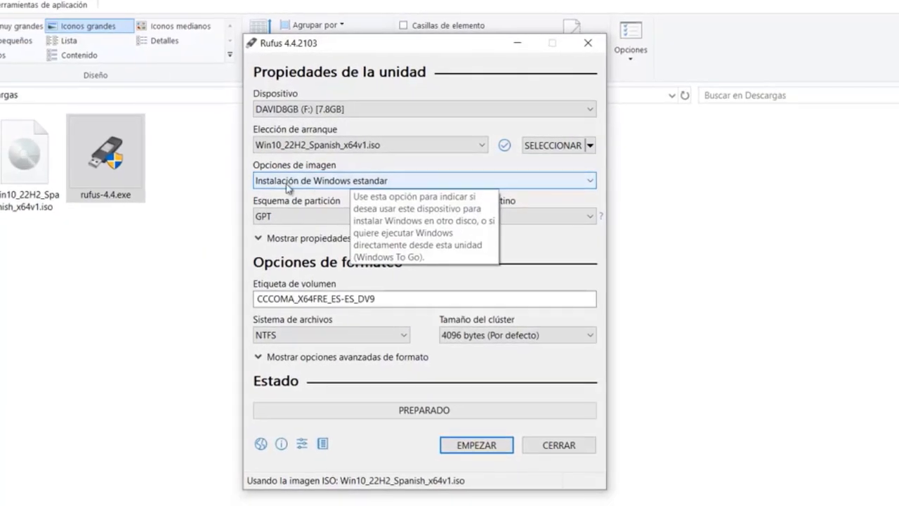
click(287, 183)
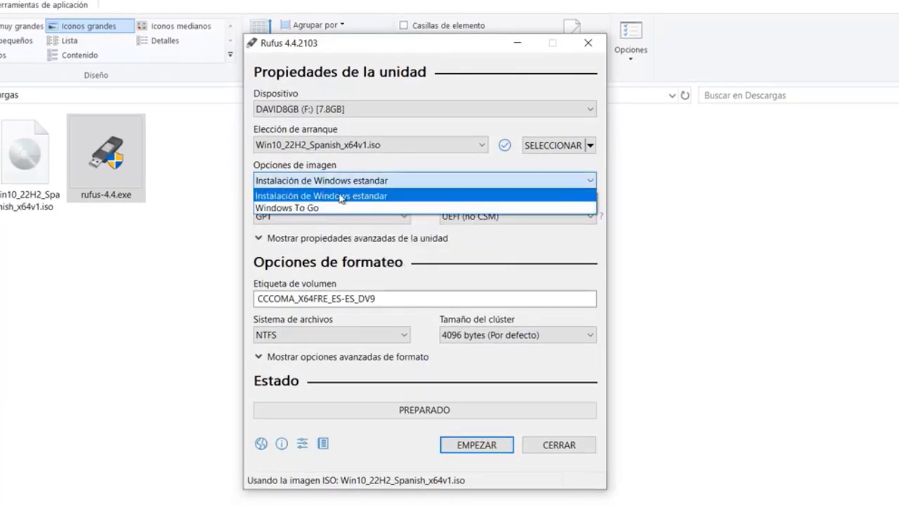
click(345, 196)
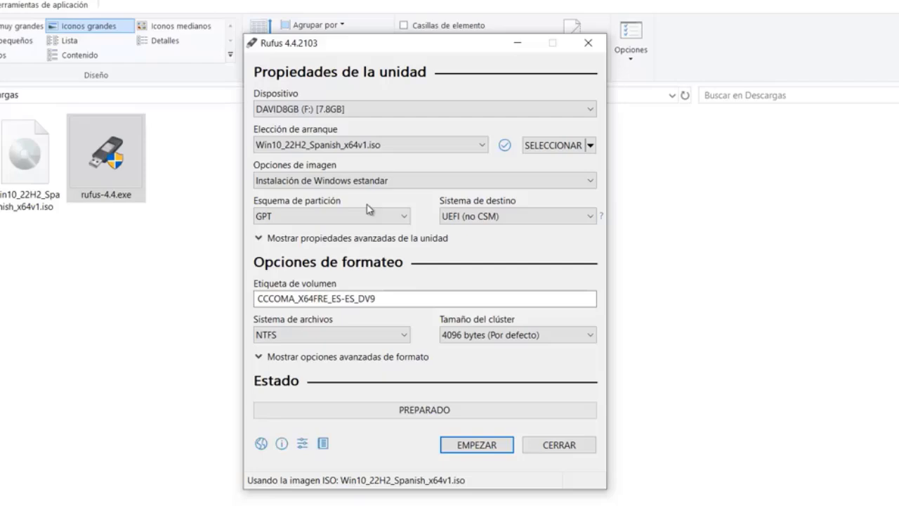
Switch to Windows Disk Management and check Disco 0's partition style in its volume properties, closing both windows when done.
key(super)
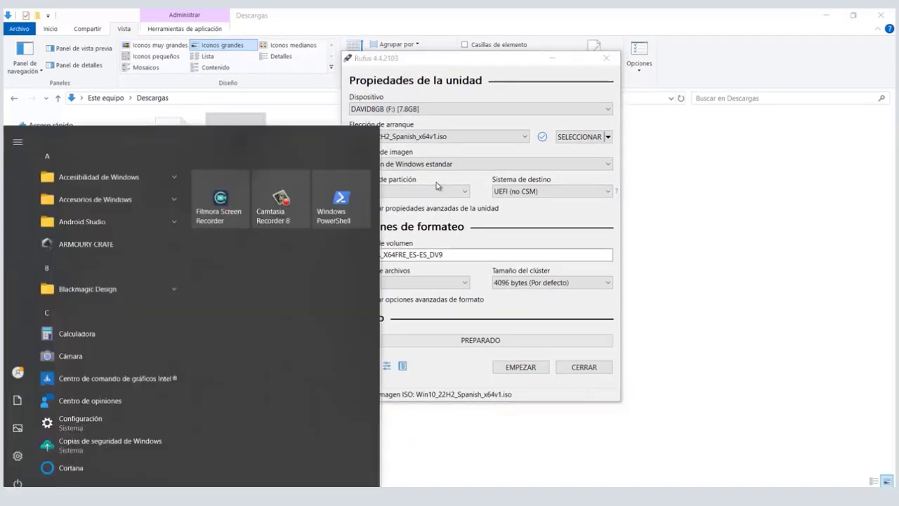
text(crear)
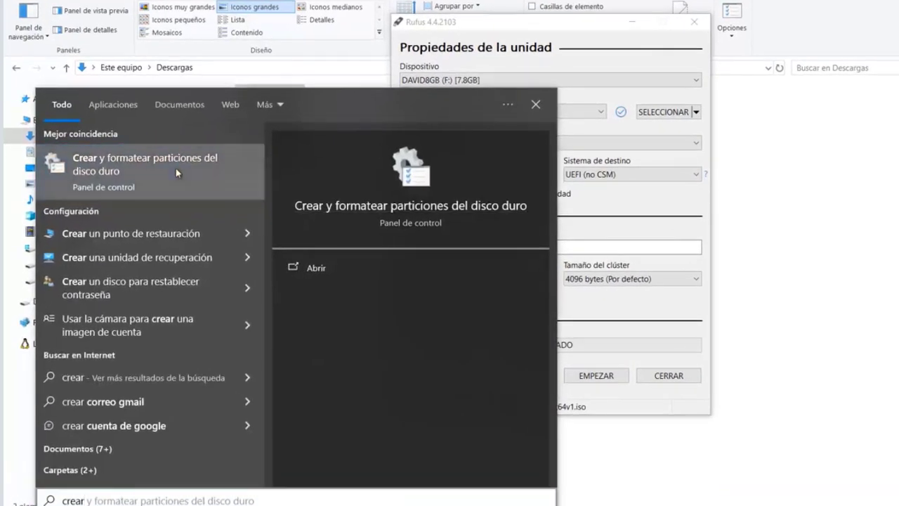
click(176, 168)
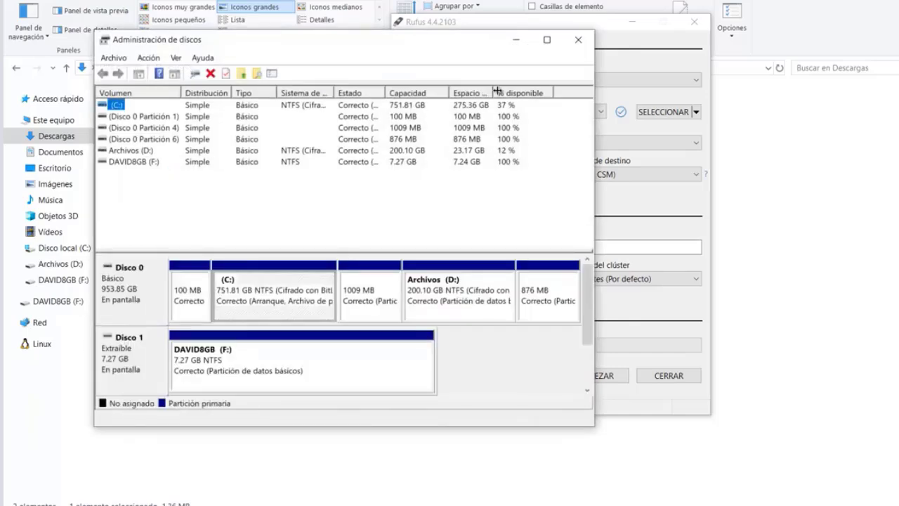
click(547, 39)
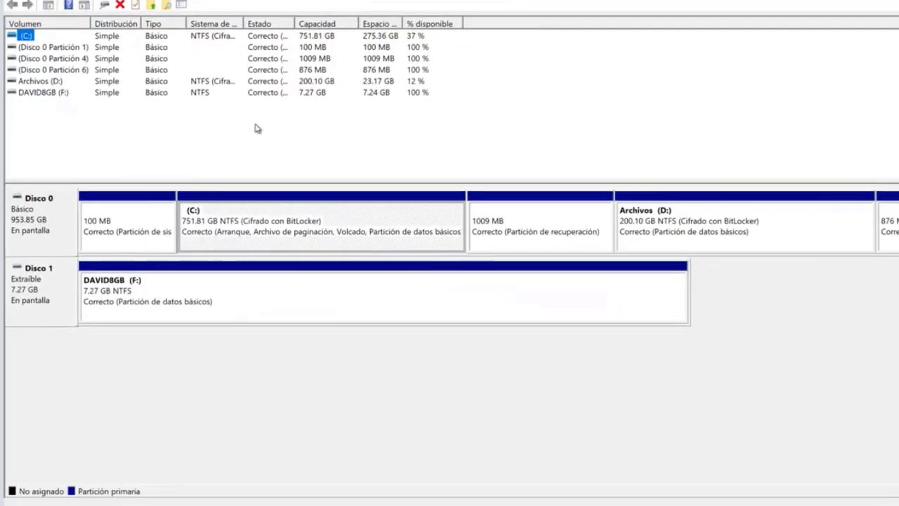
right_click(59, 214)
click(122, 336)
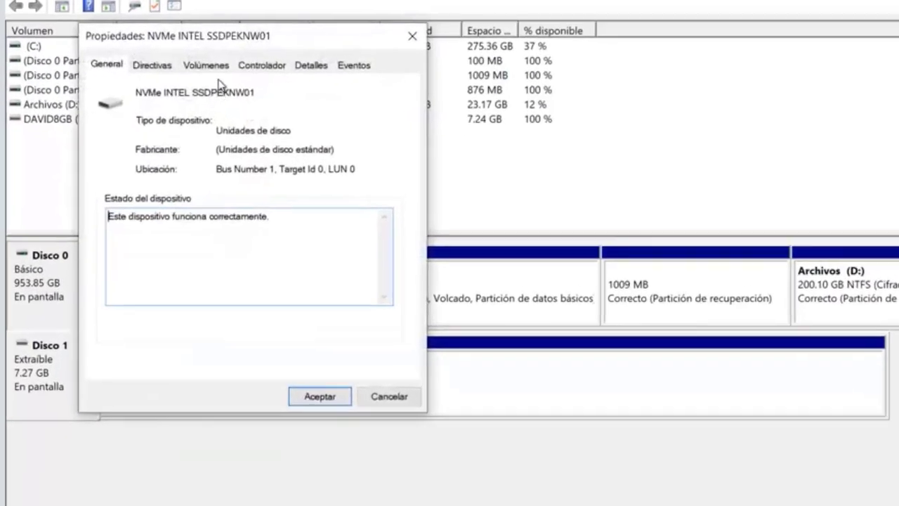
click(161, 52)
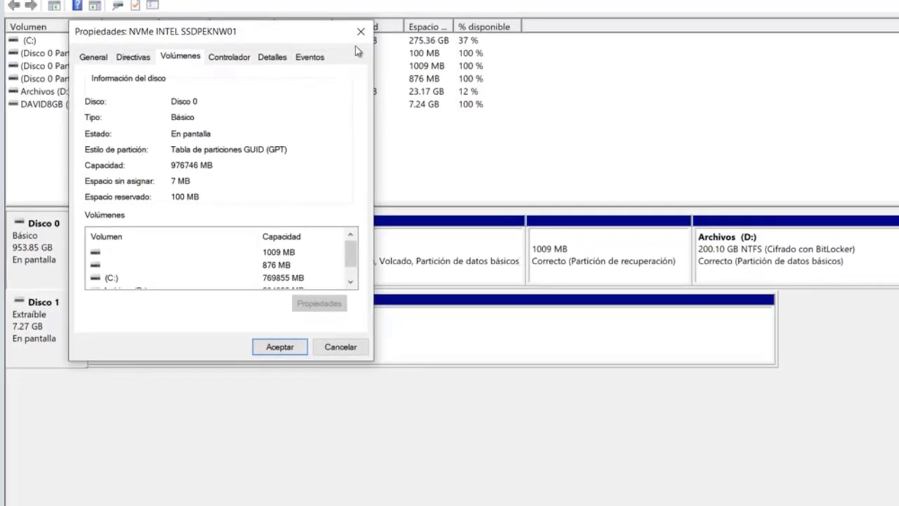
click(455, 40)
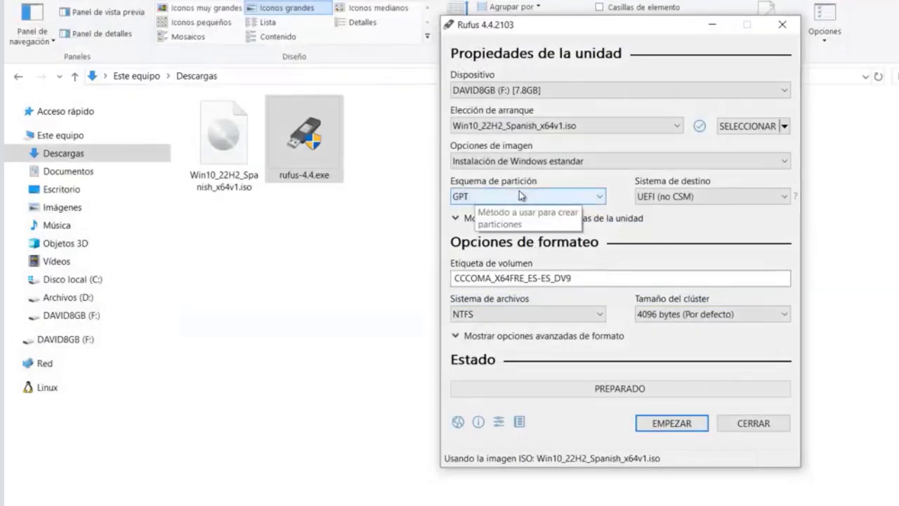
Choose GPT as the partition scheme and UEFI (no CSM) as the target system.
click(519, 194)
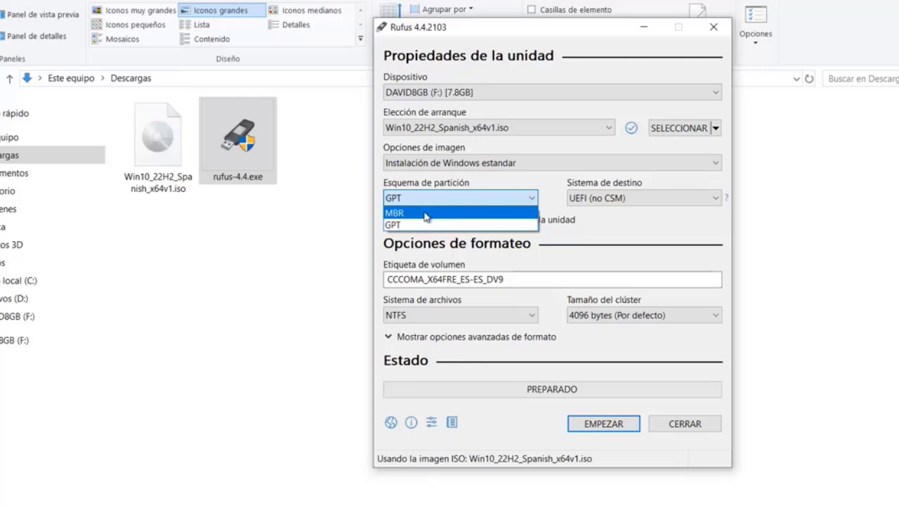
click(424, 225)
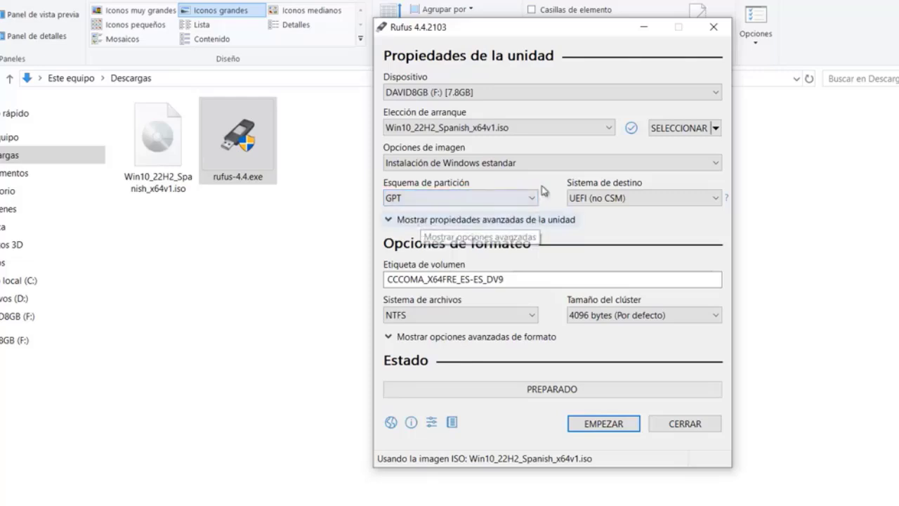
click(636, 198)
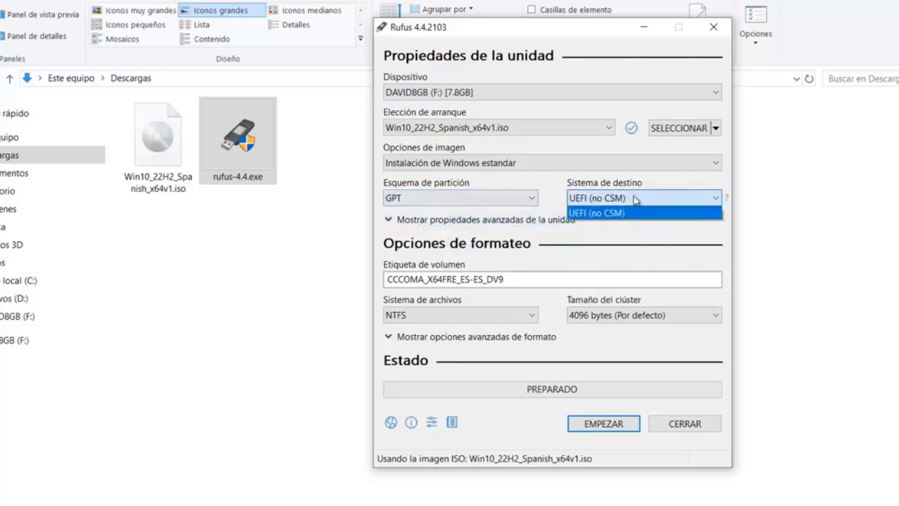
click(614, 214)
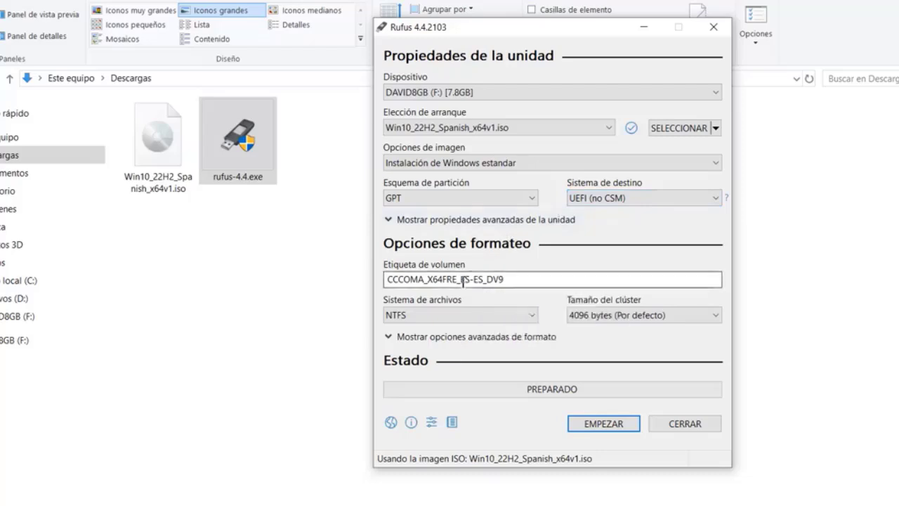
Replace the volume label with WIN10BOOTEABLE.
double_click(526, 278)
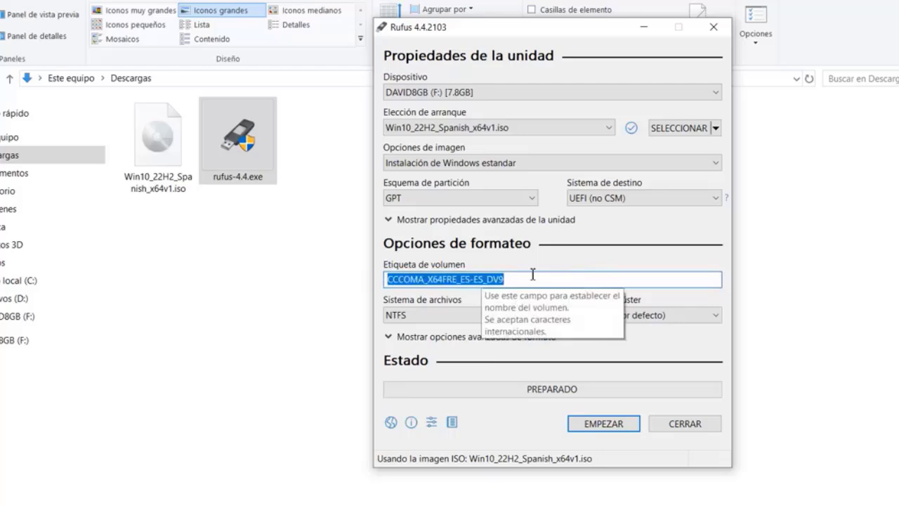
text(WIN)
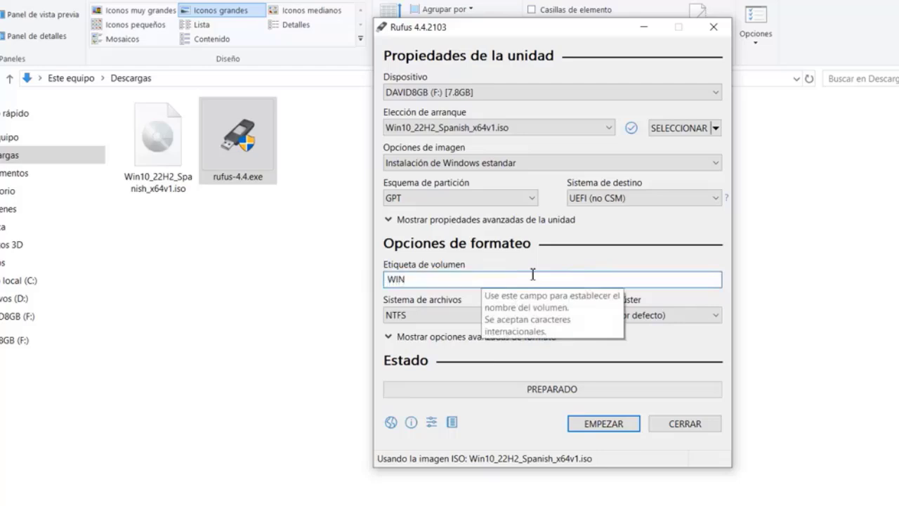
text(10BOOTEABLE)
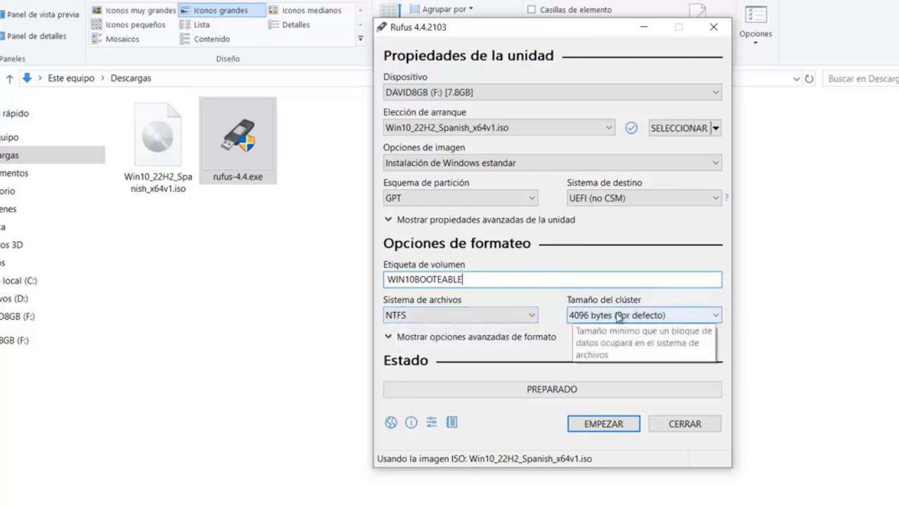
Start writing the bootable USB drive, accept erasing all its data, and close Rufus once the process finishes.
click(604, 424)
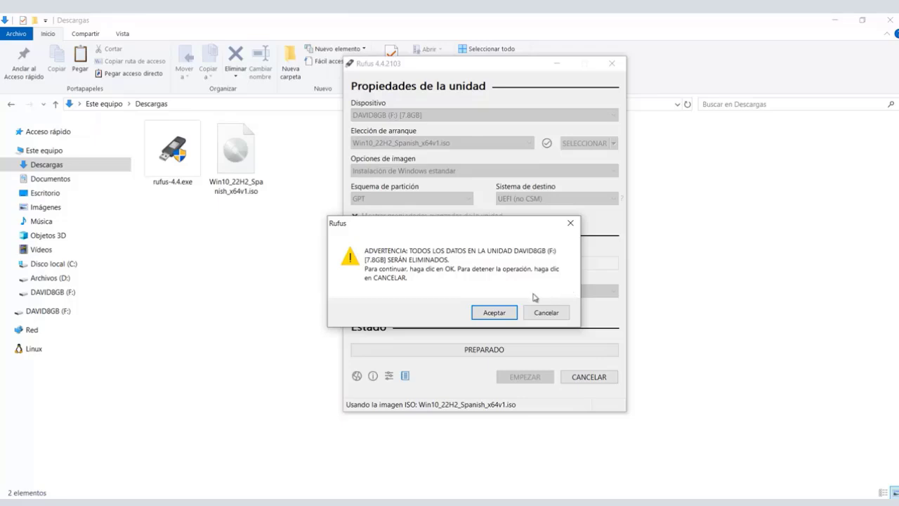
click(494, 312)
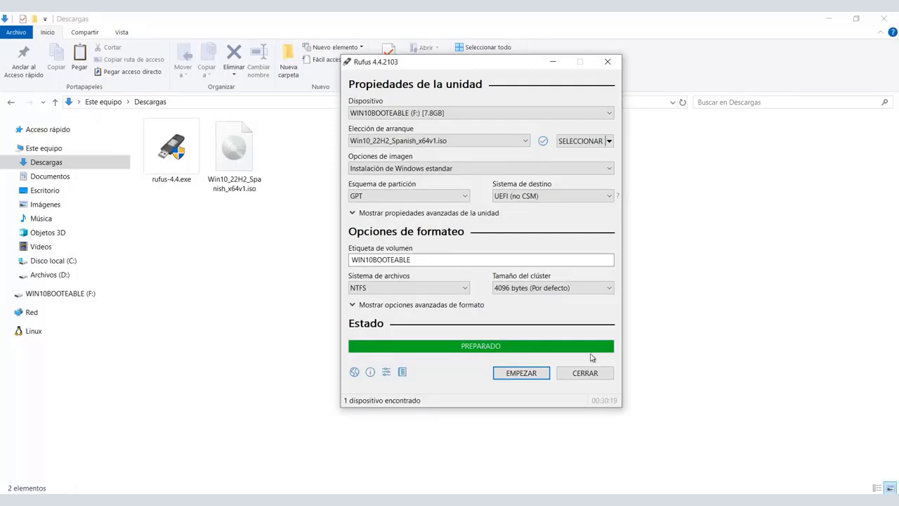
click(597, 374)
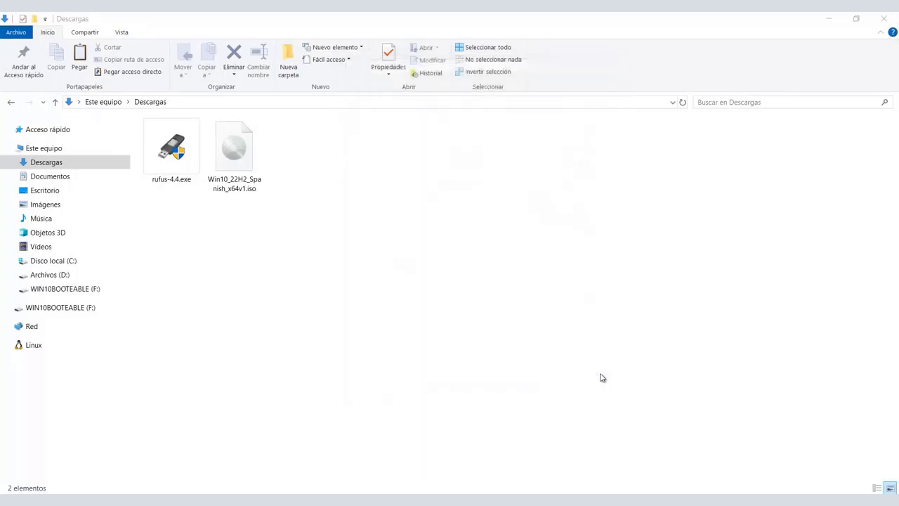
Examine the files on the WIN10BOOTEABLE (F:) drive in File Explorer and return to Este equipo.
click(45, 150)
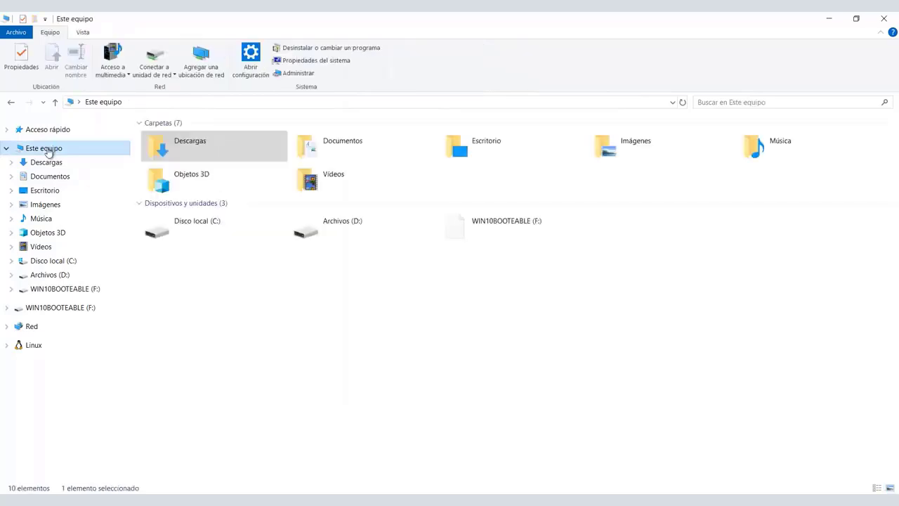
double_click(508, 220)
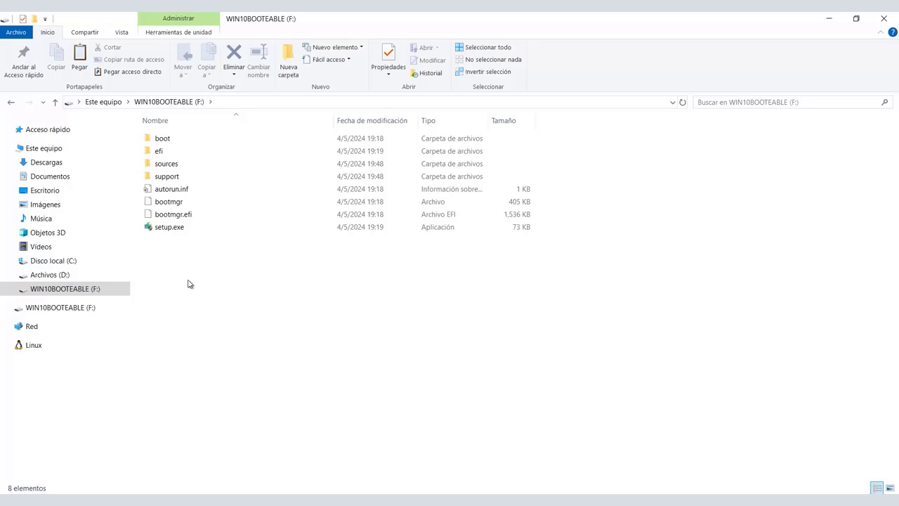
click(74, 148)
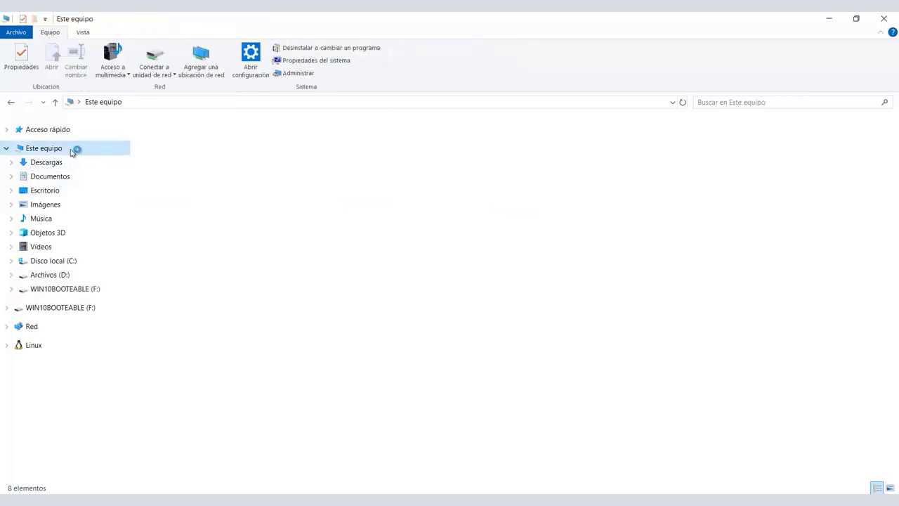